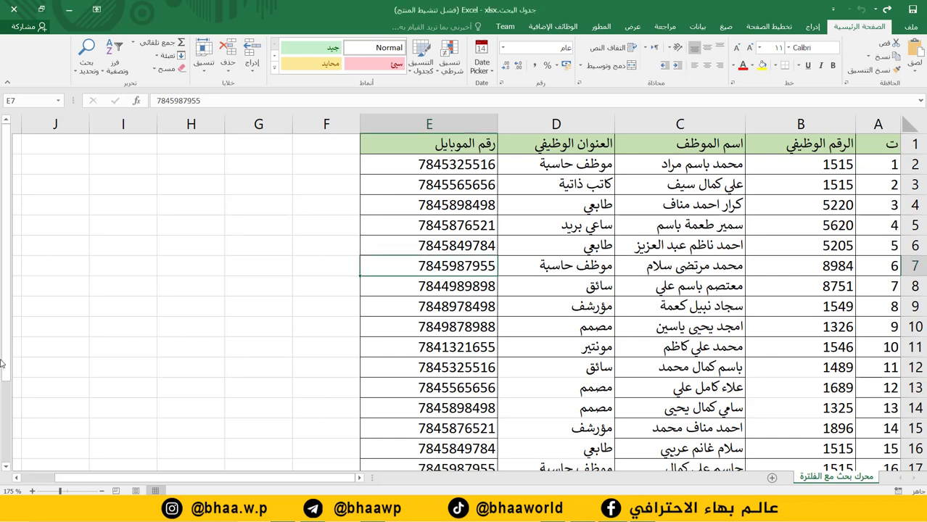
# Start record 21 in row 22 with its employee number and the employee's name.
pyautogui.moveTo(7, 362); pyautogui.dragTo(18, 457)
pyautogui.scroll(-3, 850, 415)
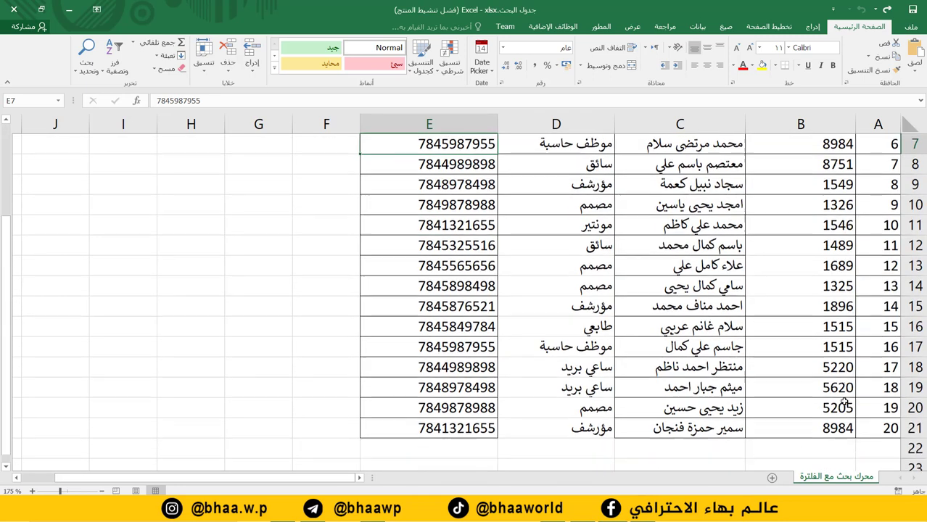
pyautogui.click(884, 283)
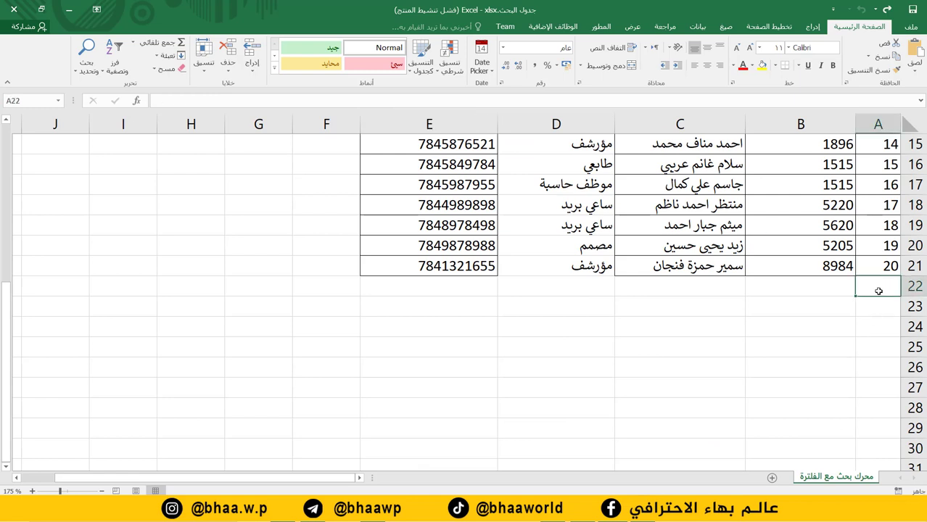
pyautogui.write('21')
pyautogui.click(828, 288)
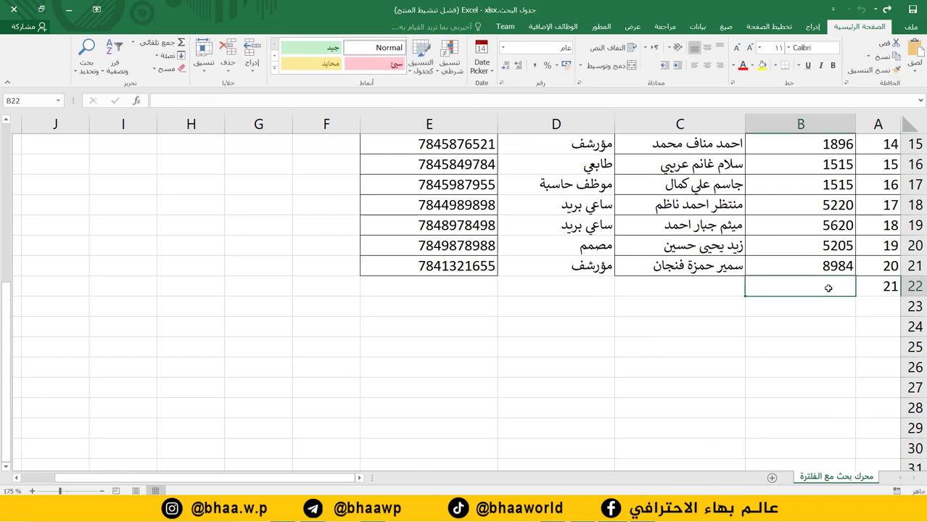
pyautogui.write('8957')
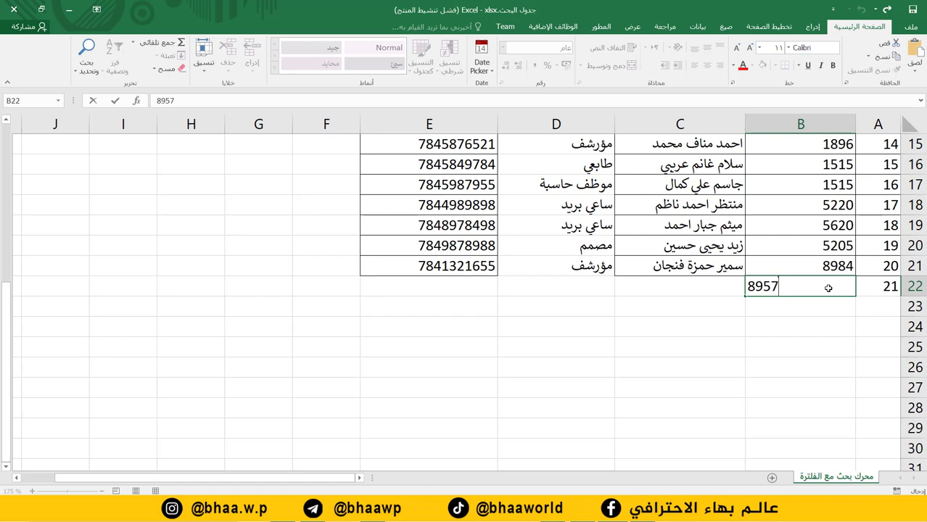
pyautogui.click(705, 292)
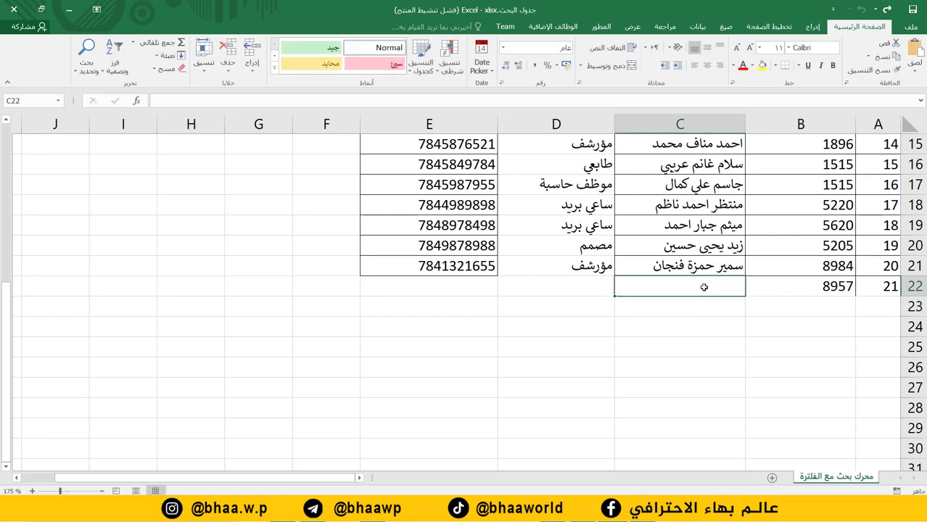
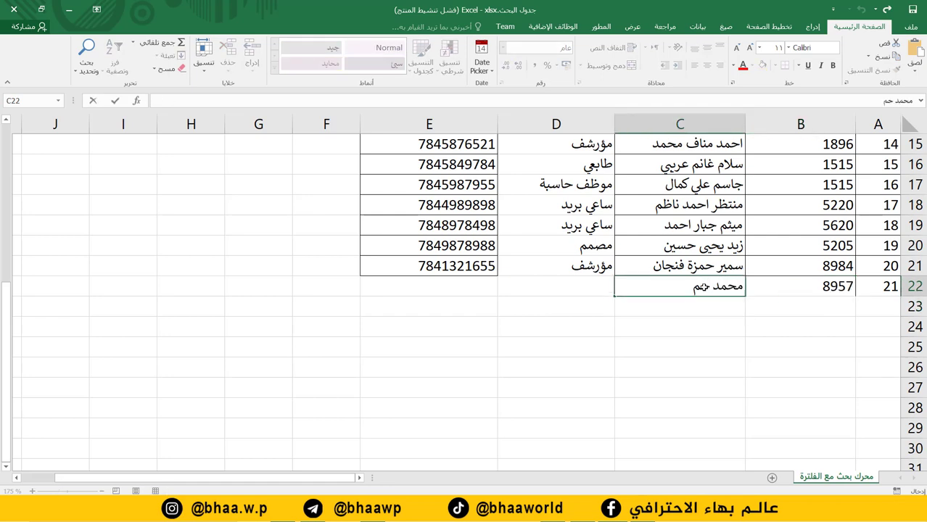
# Give record 21 the job title مصمم and a mobile number, then select A22:E22.
pyautogui.click(593, 295)
pyautogui.write('مصمم')
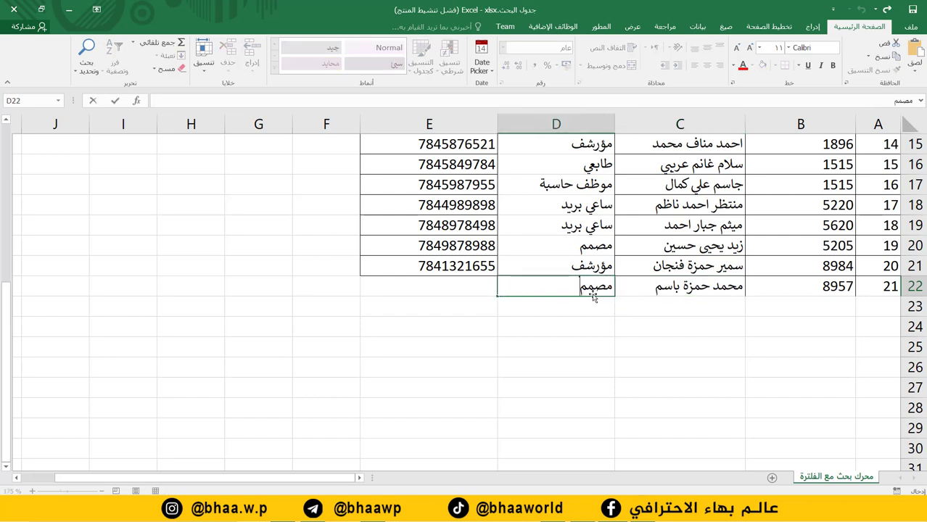
pyautogui.click(435, 292)
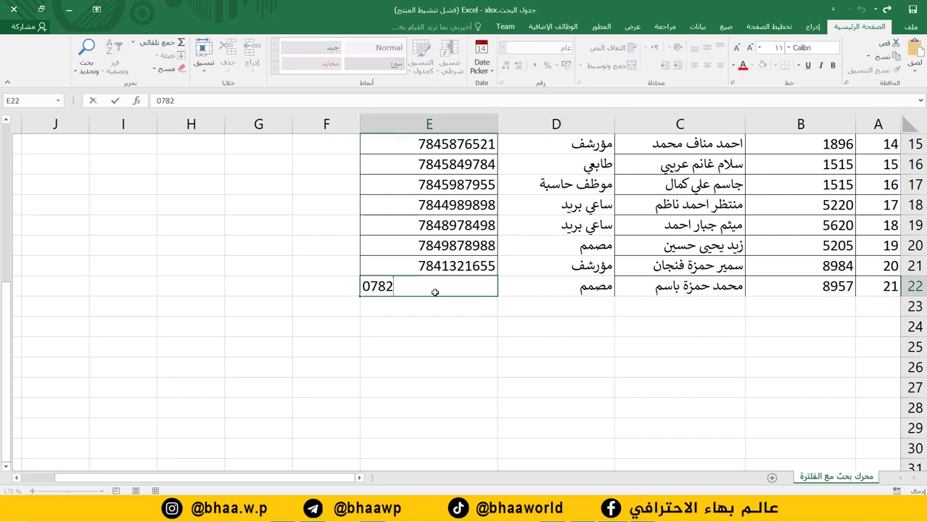
pyautogui.press('Return')
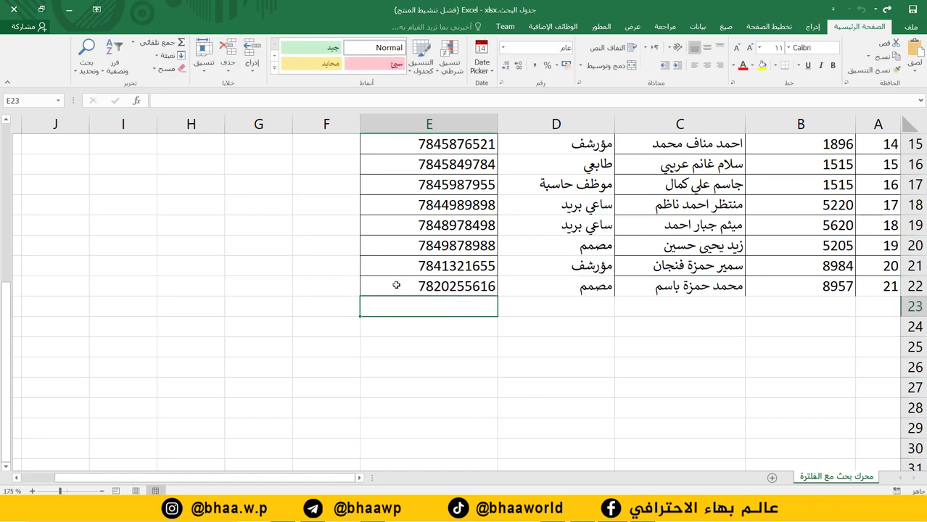
pyautogui.moveTo(396, 284); pyautogui.dragTo(913, 286)
pyautogui.scroll(5, 624, 301)
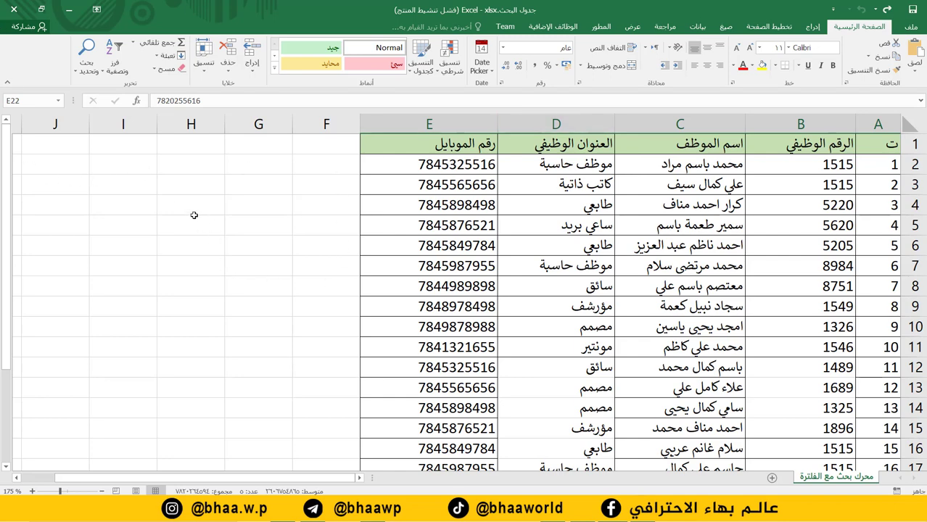
pyautogui.scroll(-4, 647, 278)
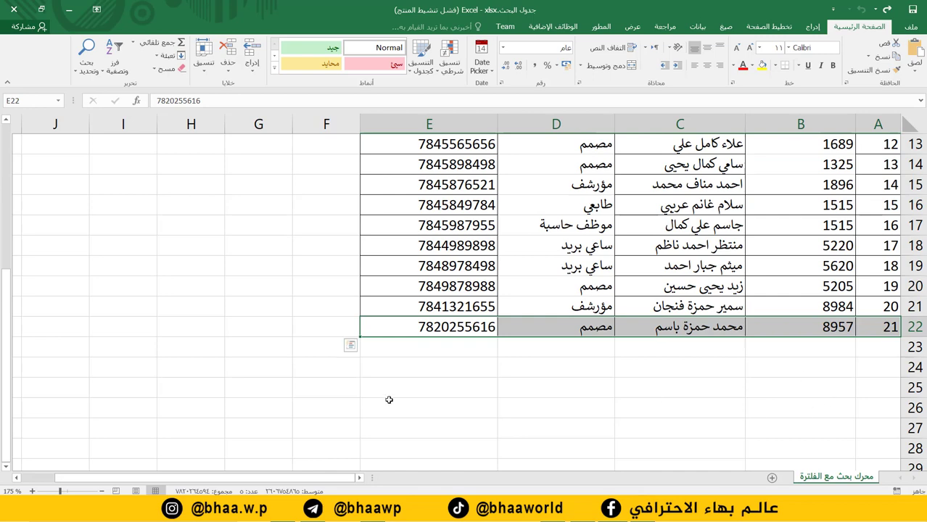
pyautogui.scroll(4, 370, 243)
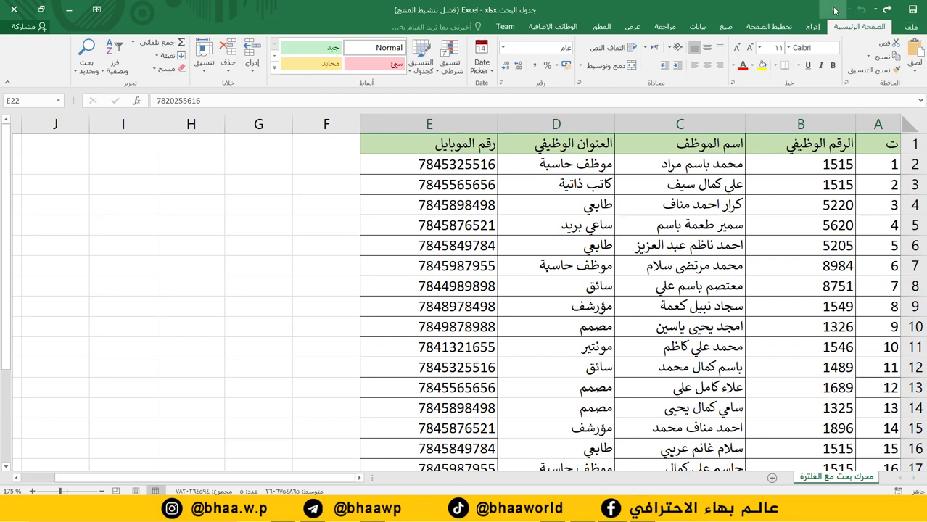
# In Excel Options, add Form... from Commands Not in the Ribbon to the Quick Access Toolbar.
pyautogui.click(912, 27)
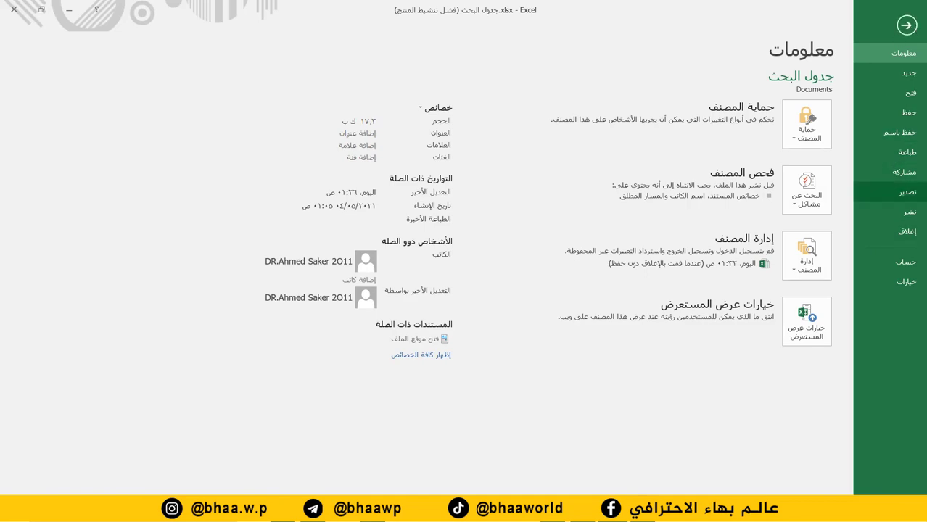
pyautogui.click(906, 282)
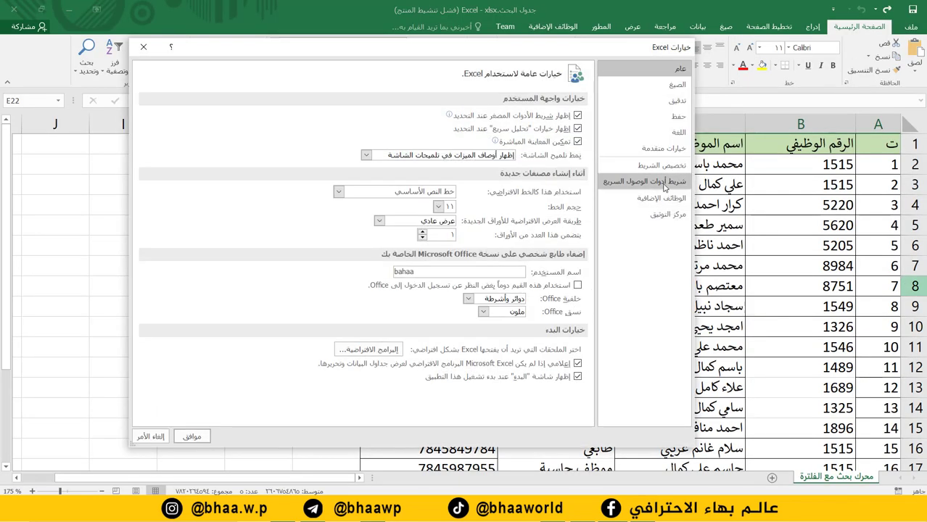
pyautogui.click(662, 183)
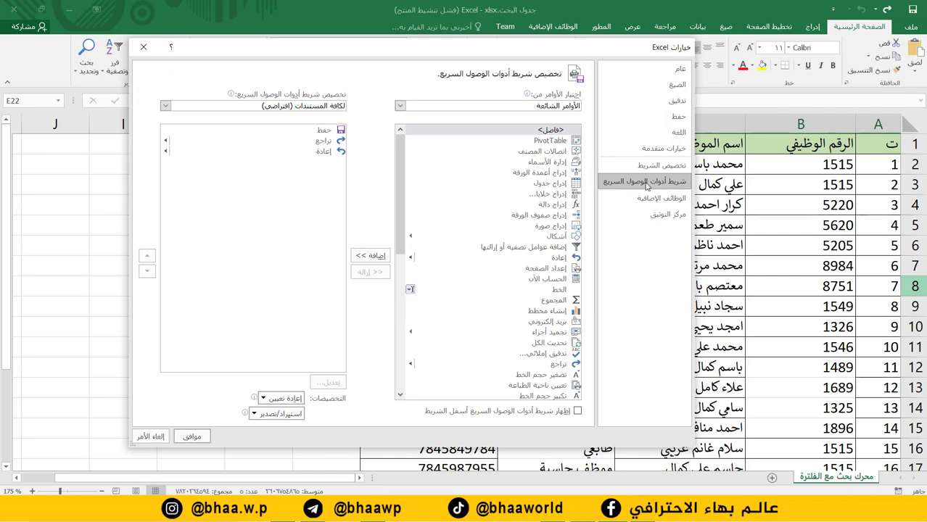
pyautogui.click(400, 108)
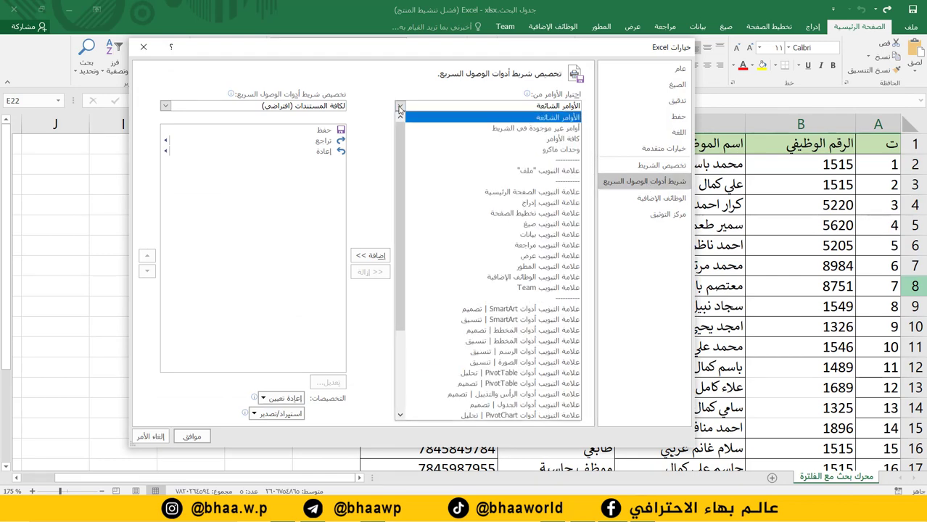
pyautogui.click(527, 129)
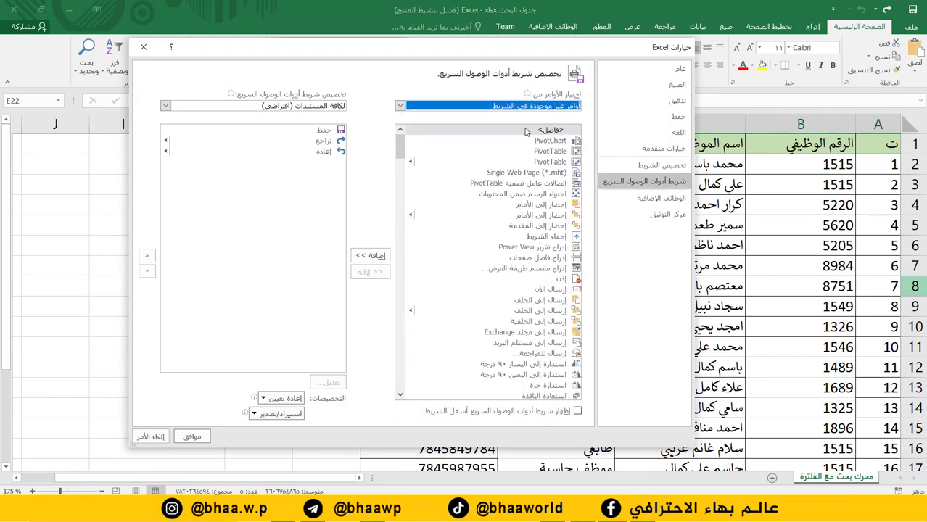
pyautogui.moveTo(401, 149); pyautogui.dragTo(400, 396)
pyautogui.click(555, 353)
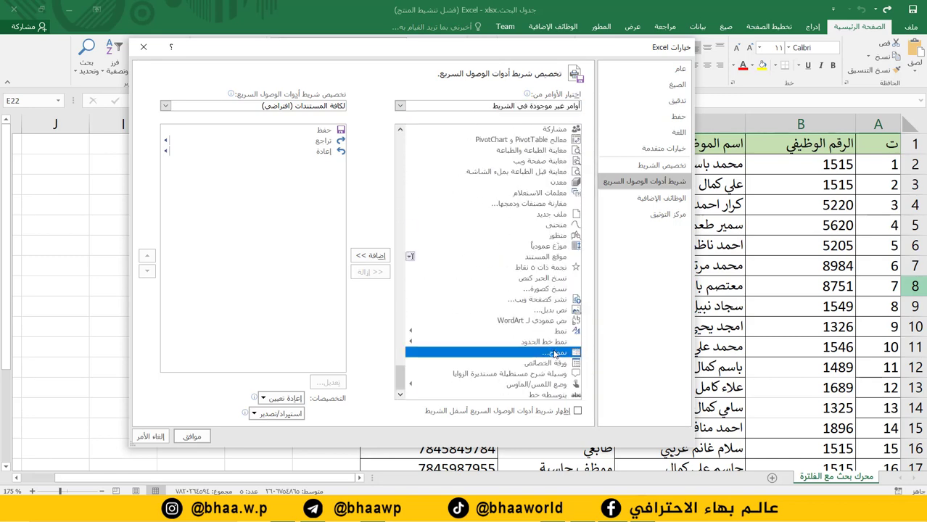
pyautogui.click(376, 256)
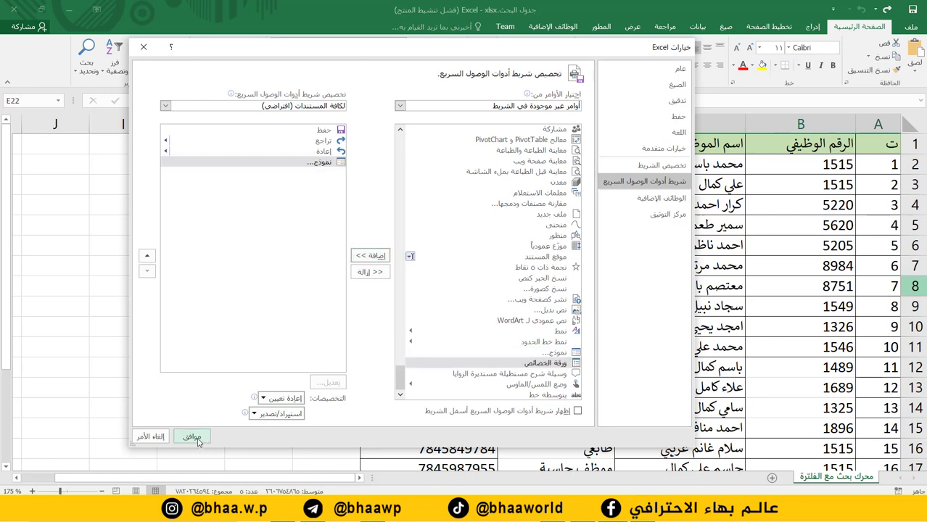
pyautogui.click(194, 438)
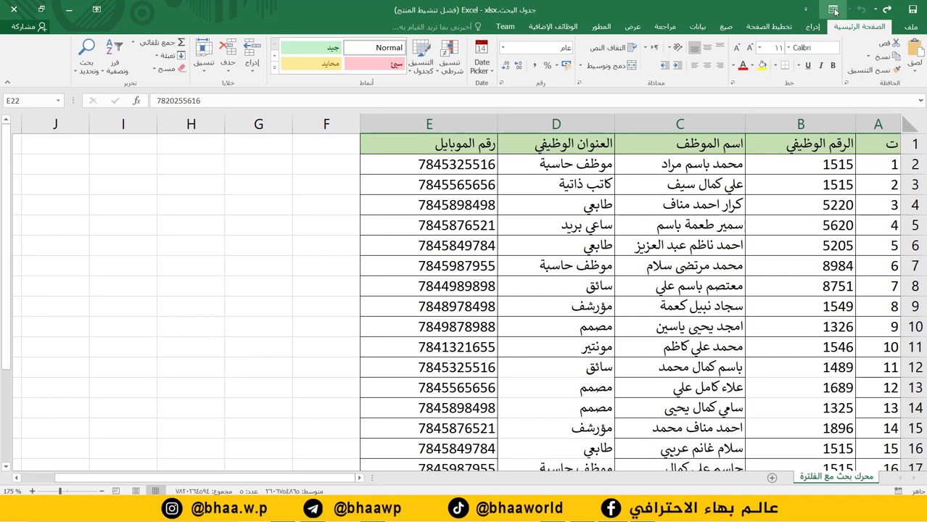
# Convert the range A1:E22 into a table with 'My table has headers' kept on.
pyautogui.click(525, 243)
pyautogui.moveTo(882, 149); pyautogui.dragTo(421, 430)
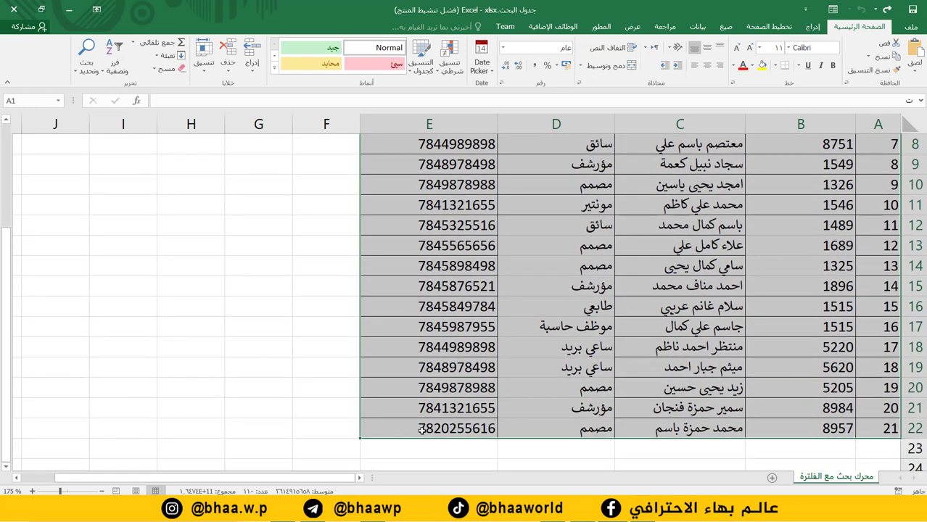
pyautogui.click(812, 27)
pyautogui.click(843, 63)
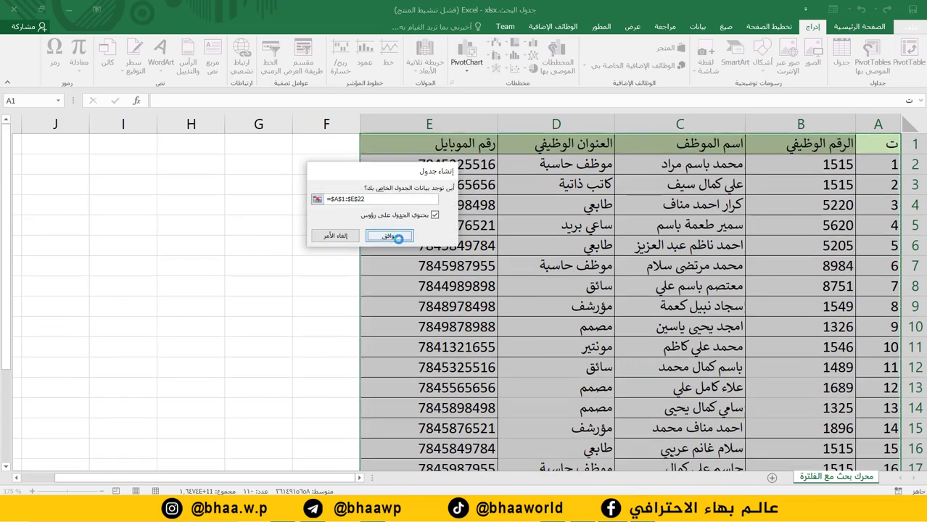
pyautogui.click(390, 237)
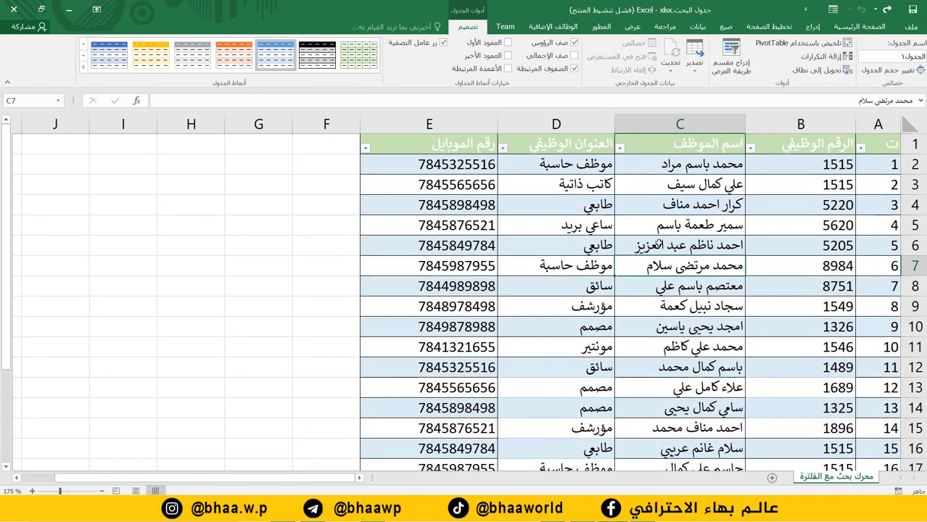
pyautogui.scroll(-5, 660, 240)
pyautogui.scroll(3, 718, 265)
pyautogui.scroll(2, 718, 266)
pyautogui.click(450, 246)
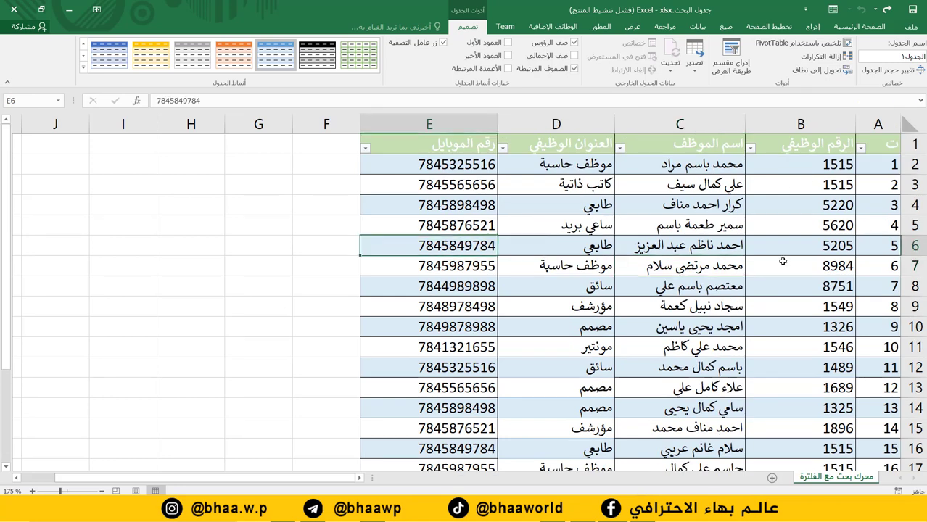
pyautogui.click(754, 294)
pyautogui.click(578, 370)
pyautogui.click(501, 300)
pyautogui.click(582, 271)
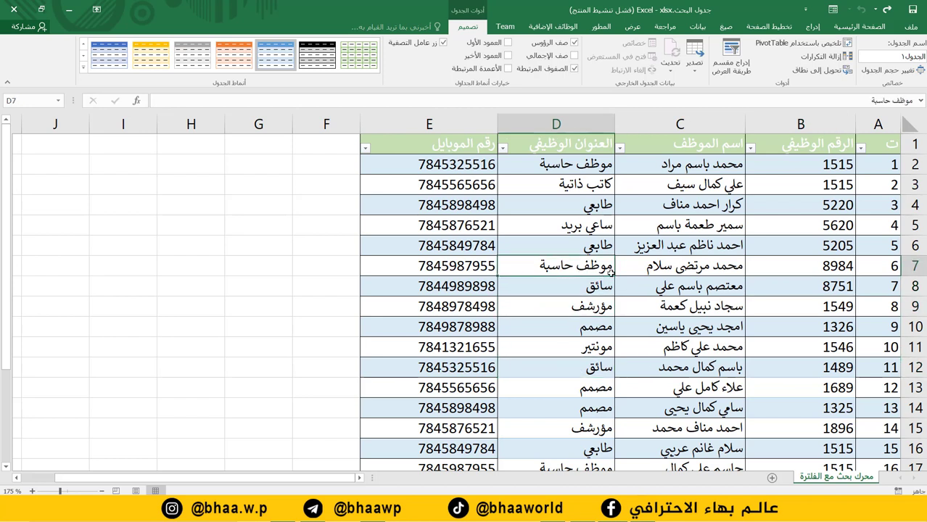
# Open the data form from the Quick Access Toolbar, move it aside and scroll through records.
pyautogui.click(833, 12)
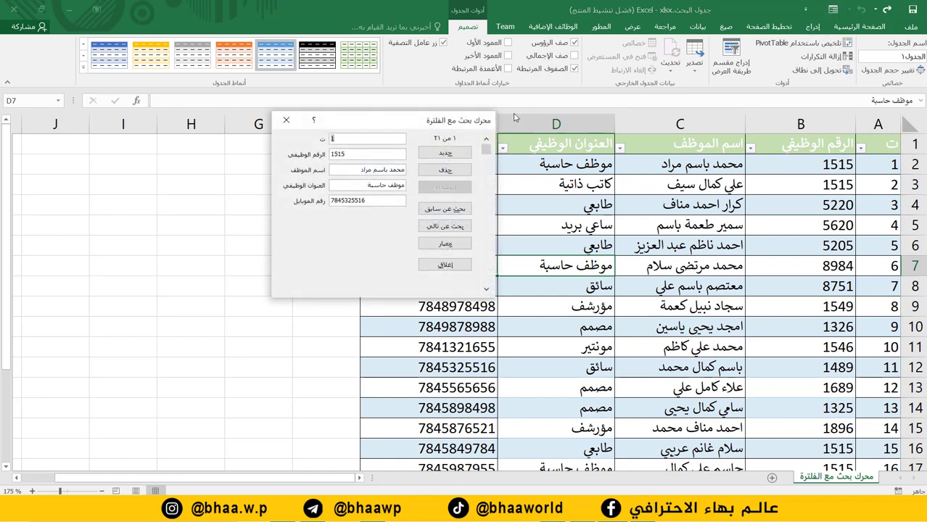
pyautogui.moveTo(437, 120); pyautogui.dragTo(238, 148)
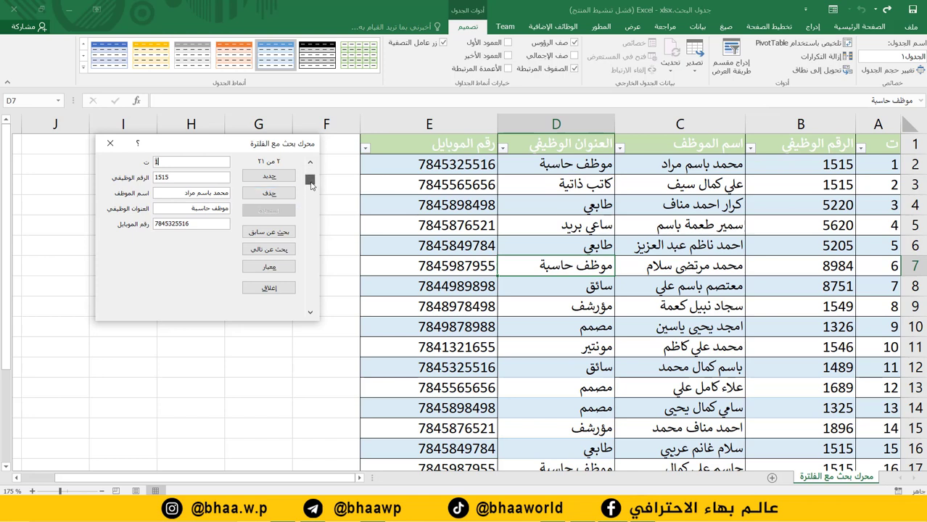
pyautogui.moveTo(310, 172); pyautogui.dragTo(324, 163)
# Fill a new record 22 with an employee ID, the employee's name, job title طابعي and mobile.
pyautogui.click(270, 177)
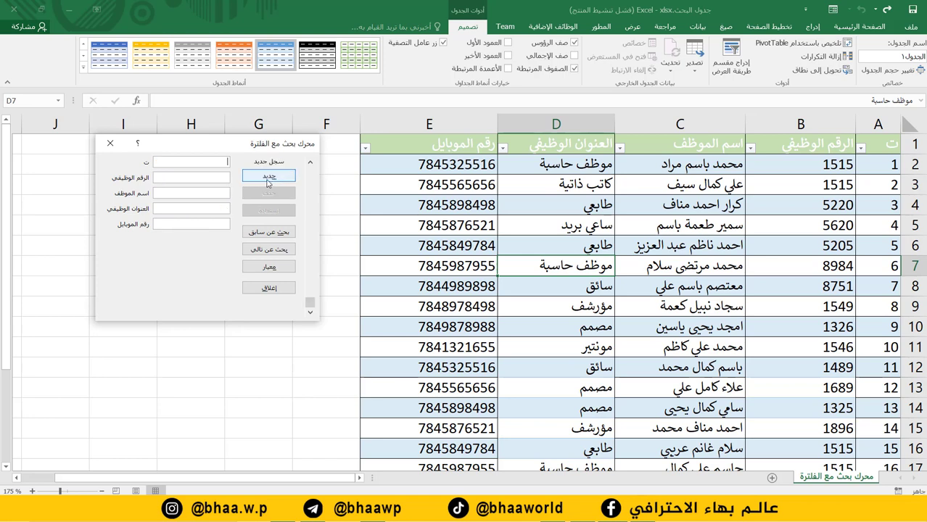
pyautogui.write('22')
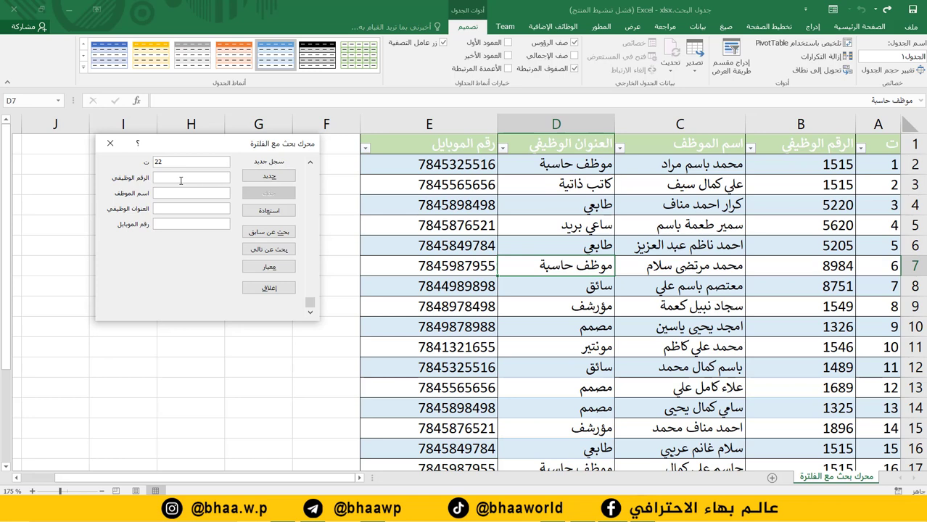
pyautogui.write('02478')
pyautogui.click(178, 195)
pyautogui.click(202, 208)
pyautogui.write('طابعي')
pyautogui.click(199, 224)
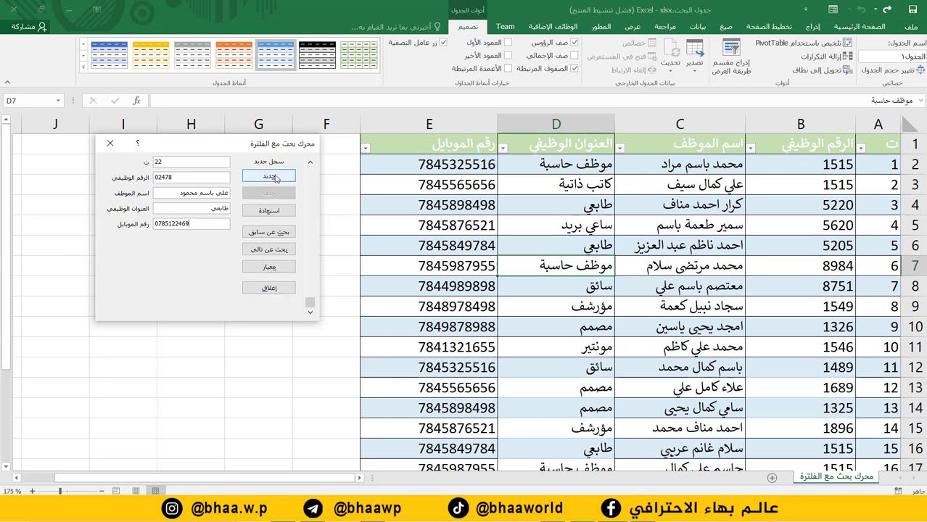
# Save the new typist record, close the data form and reopen it.
pyautogui.click(271, 177)
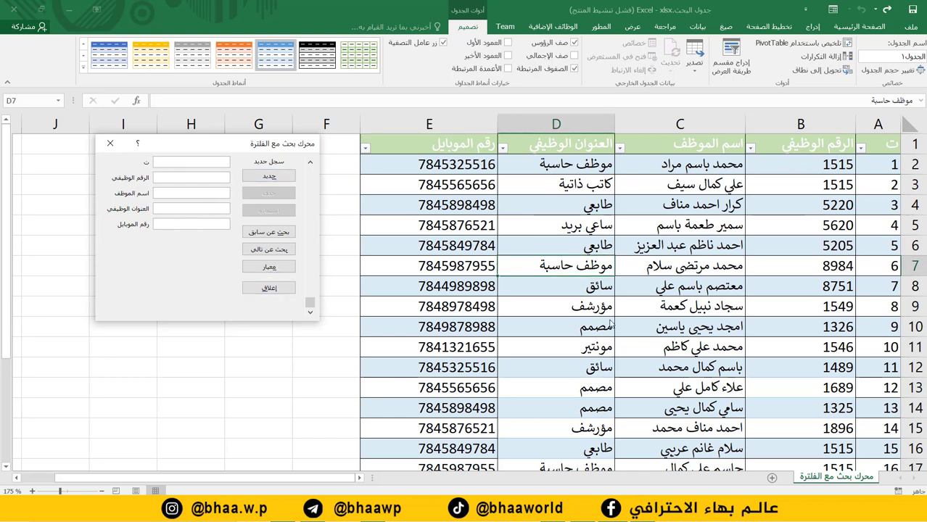
pyautogui.click(110, 144)
pyautogui.scroll(-2, 43, 343)
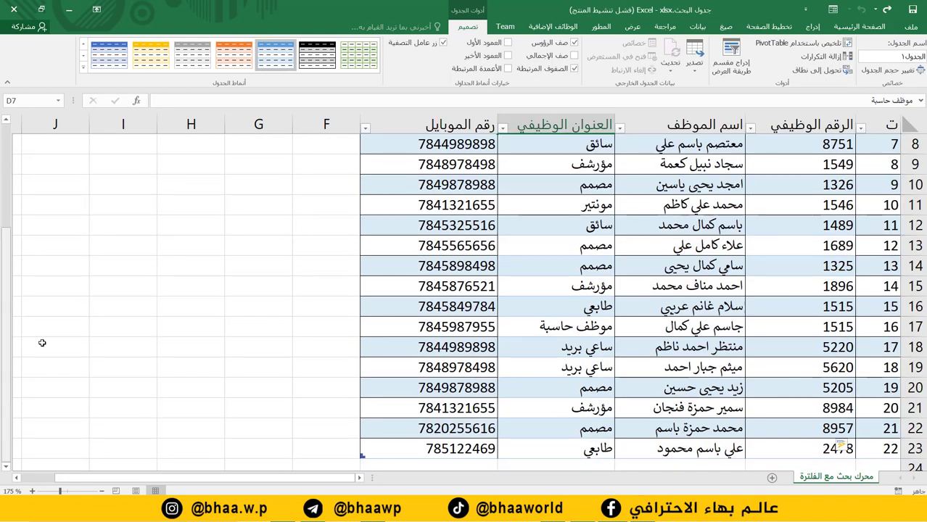
pyautogui.scroll(-3, 754, 399)
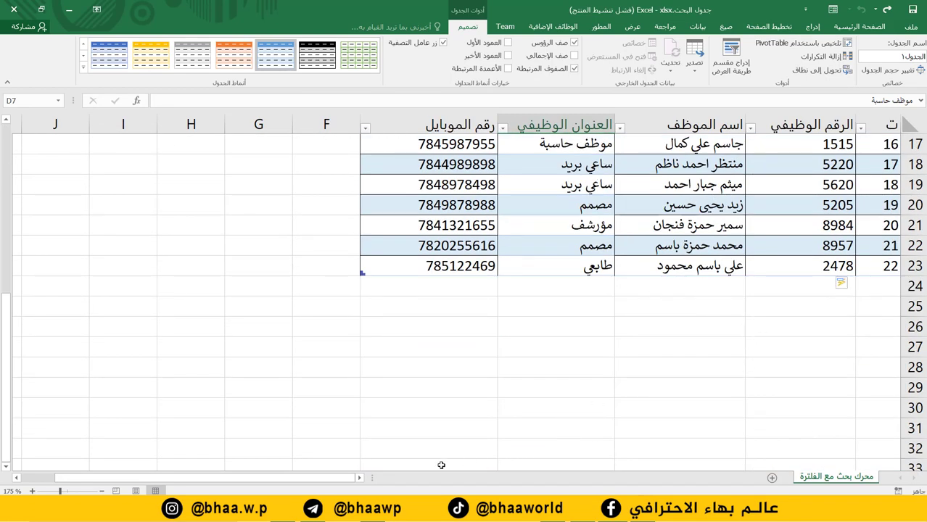
pyautogui.click(832, 9)
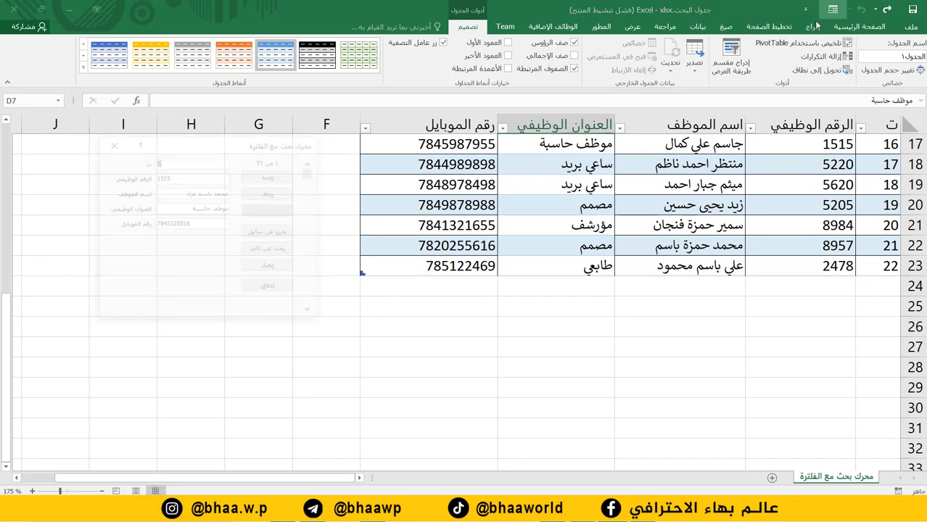
# Enter new record 23, a كاتب ذاتية, in the data form and save it.
pyautogui.click(270, 177)
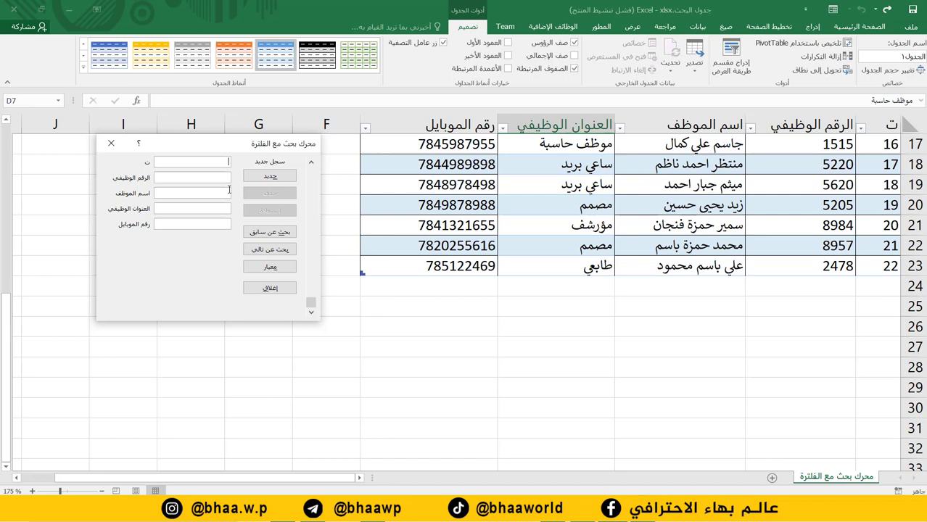
pyautogui.write('23')
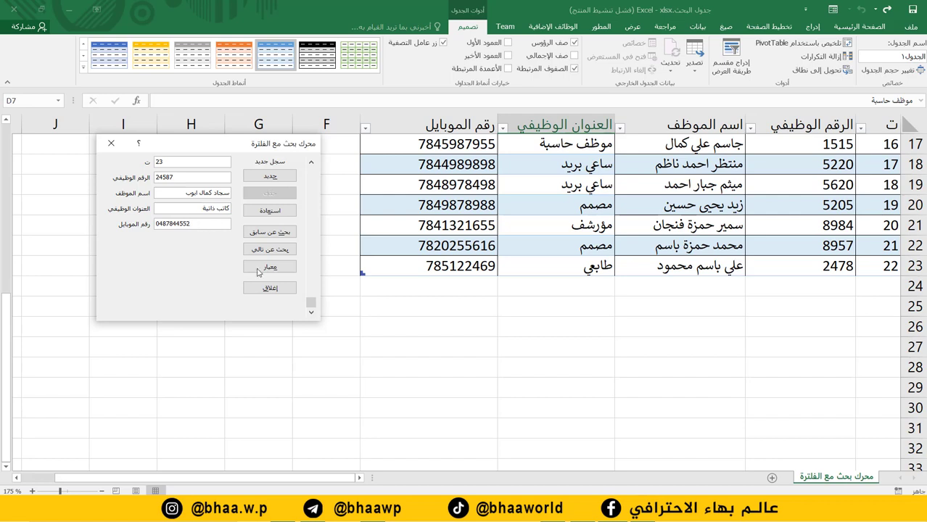
pyautogui.press('Return')
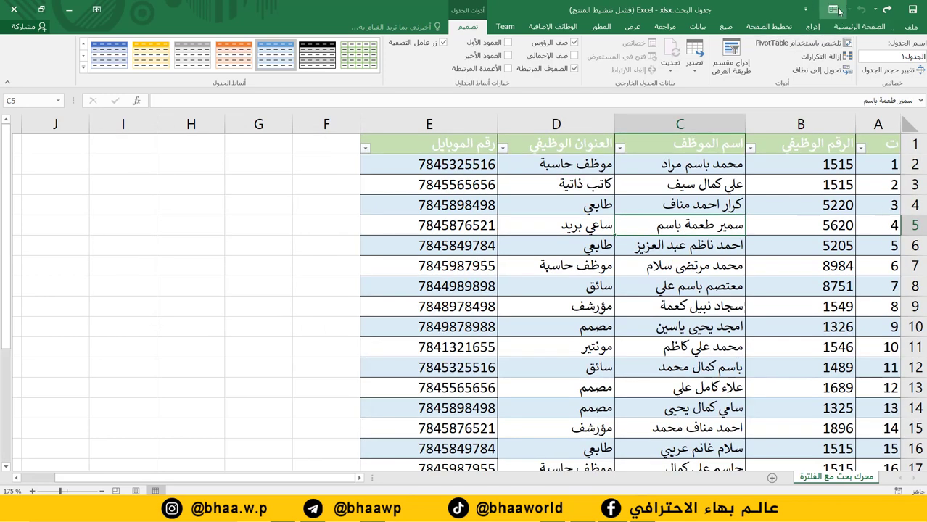
# Reopen the data form, step through to record 23 and choose Delete on it.
pyautogui.click(833, 9)
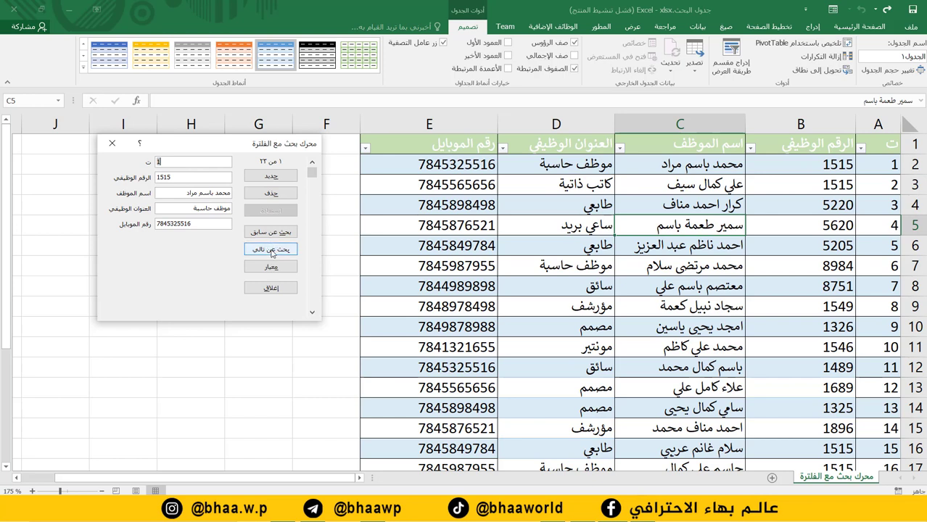
pyautogui.click(272, 249)
pyautogui.click(271, 250)
pyautogui.click(272, 250)
pyautogui.click(272, 252)
pyautogui.click(271, 251)
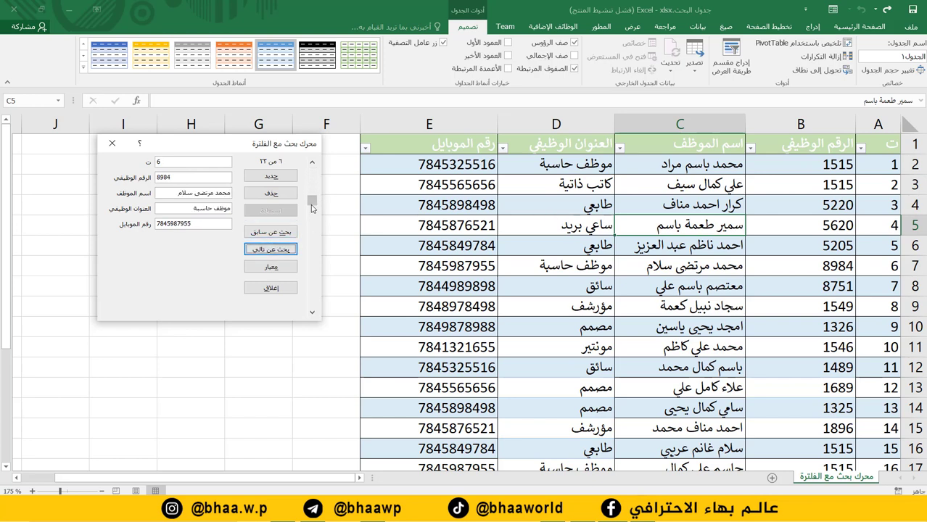
pyautogui.click(271, 250)
pyautogui.click(272, 250)
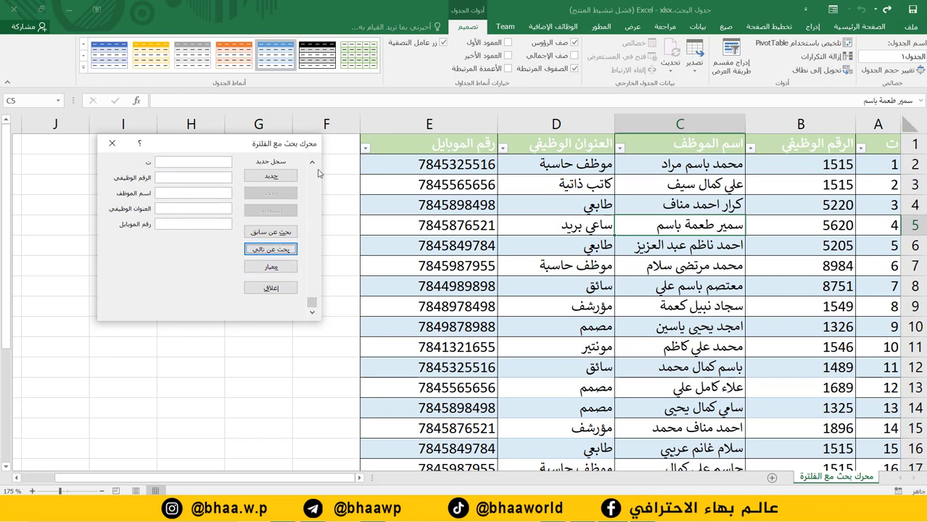
pyautogui.click(312, 162)
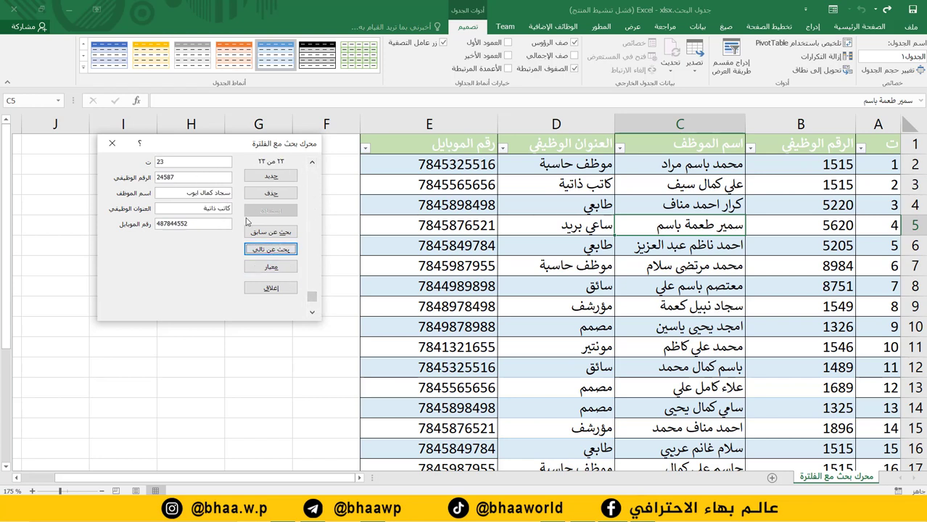
pyautogui.click(270, 194)
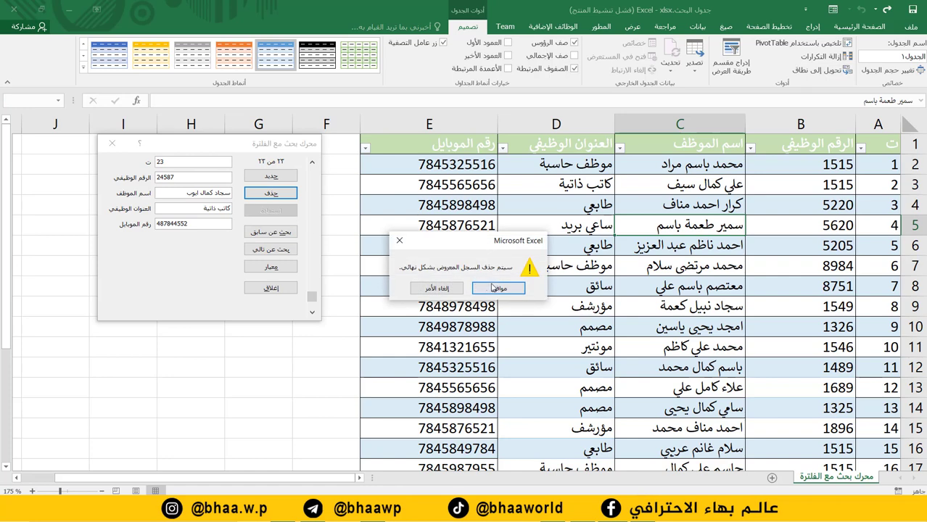
# Confirm deletion of record 23, then go back to record 22 and delete it too.
pyautogui.click(499, 288)
pyautogui.scroll(-5, 803, 287)
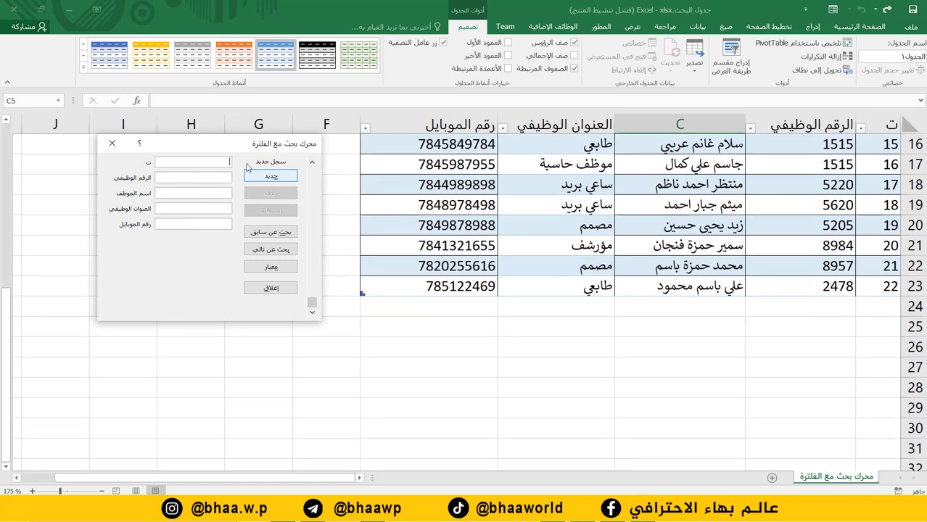
pyautogui.click(312, 162)
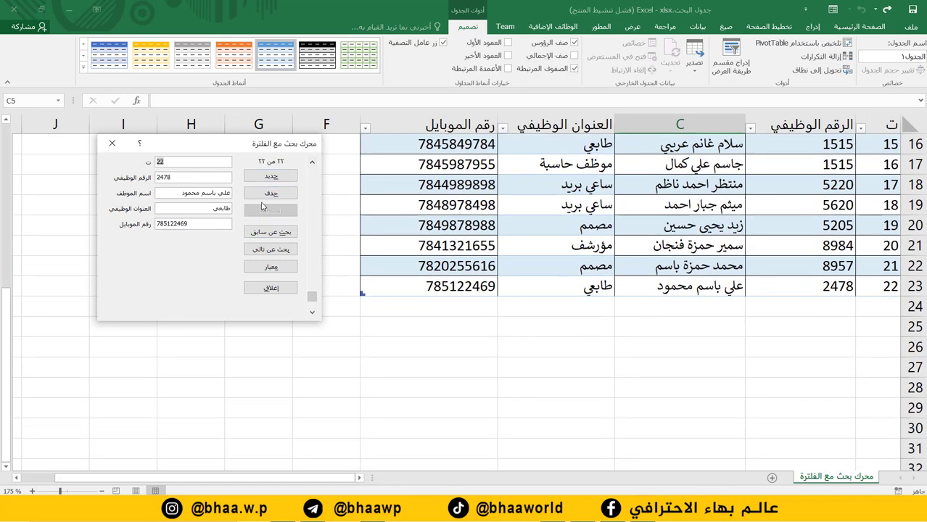
pyautogui.click(271, 195)
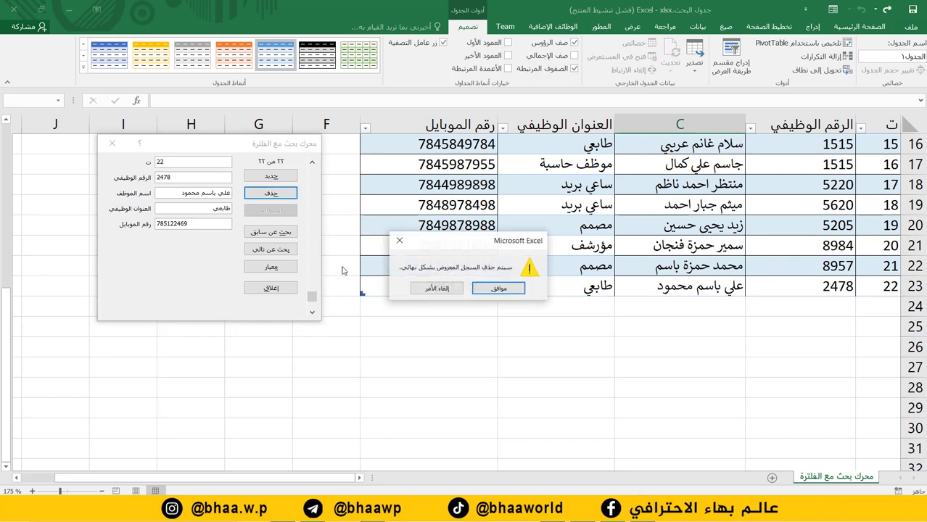
pyautogui.click(498, 288)
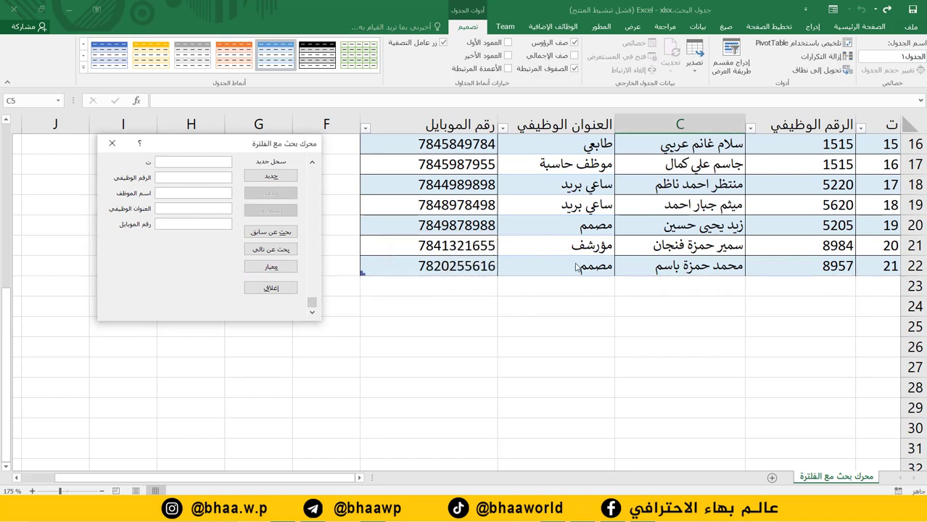
# Go back to record 21 and replace its job title مصمم with مؤرشف.
pyautogui.click(271, 232)
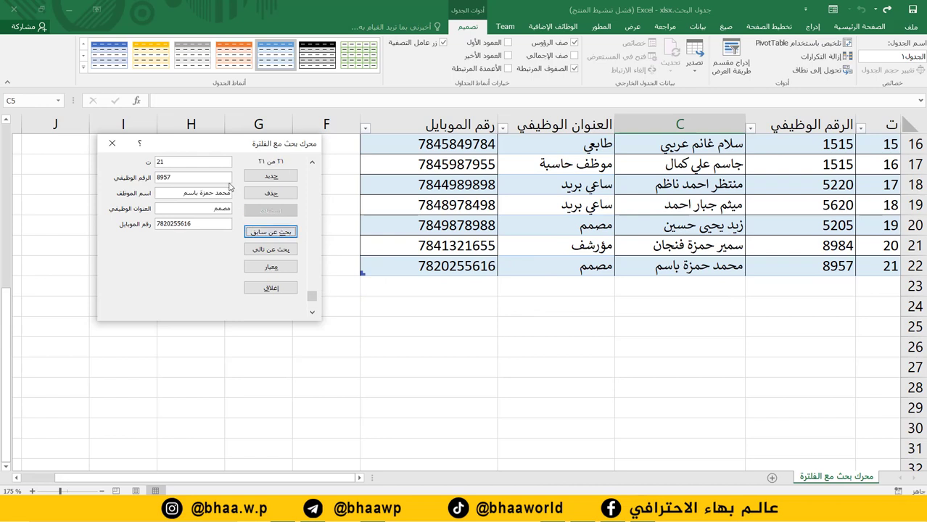
pyautogui.doubleClick(193, 210)
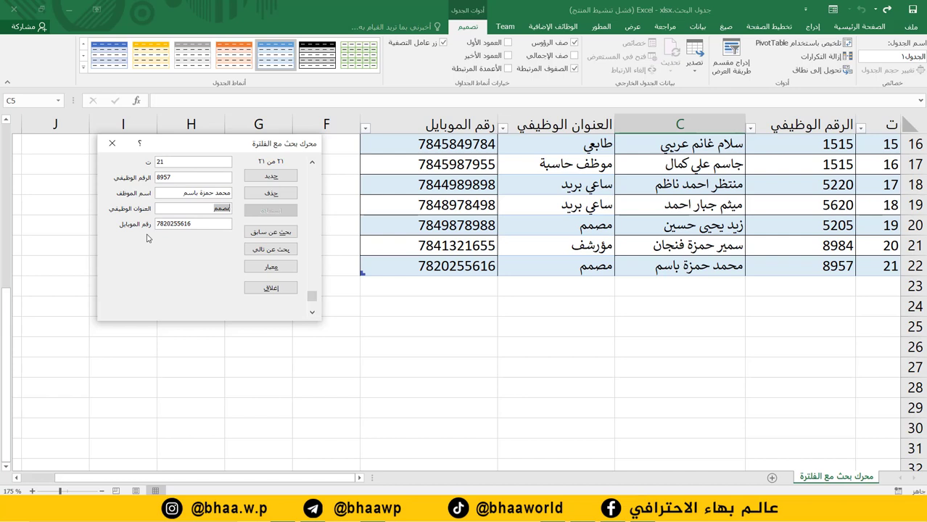
pyautogui.write('مؤرشف')
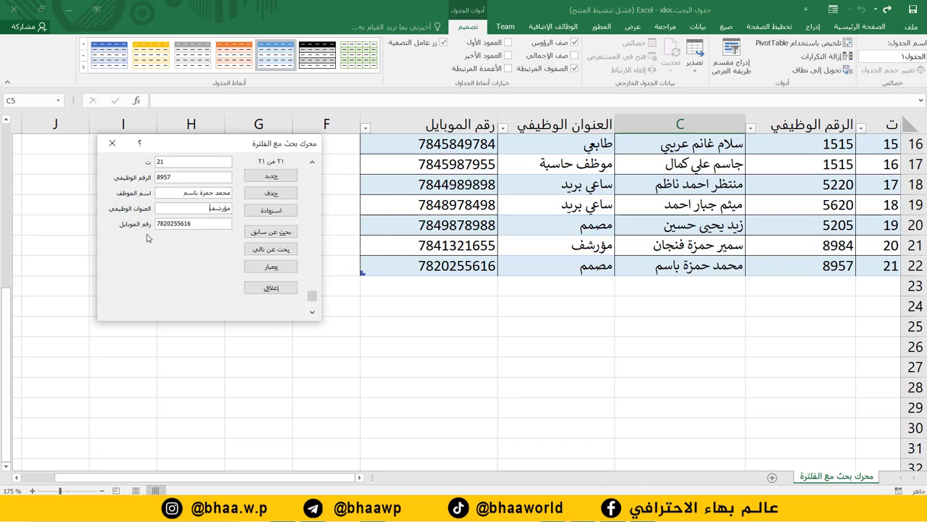
pyautogui.press('Return')
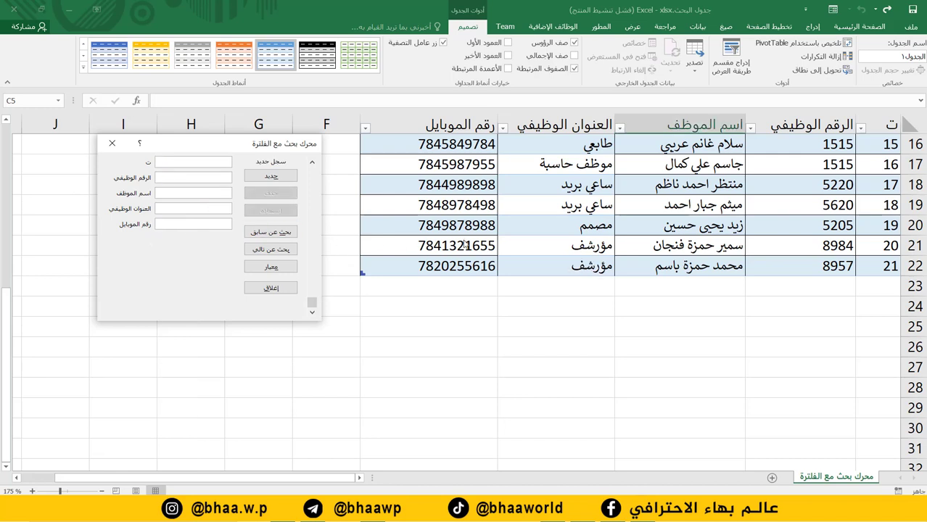
pyautogui.moveTo(186, 152); pyautogui.dragTo(166, 155)
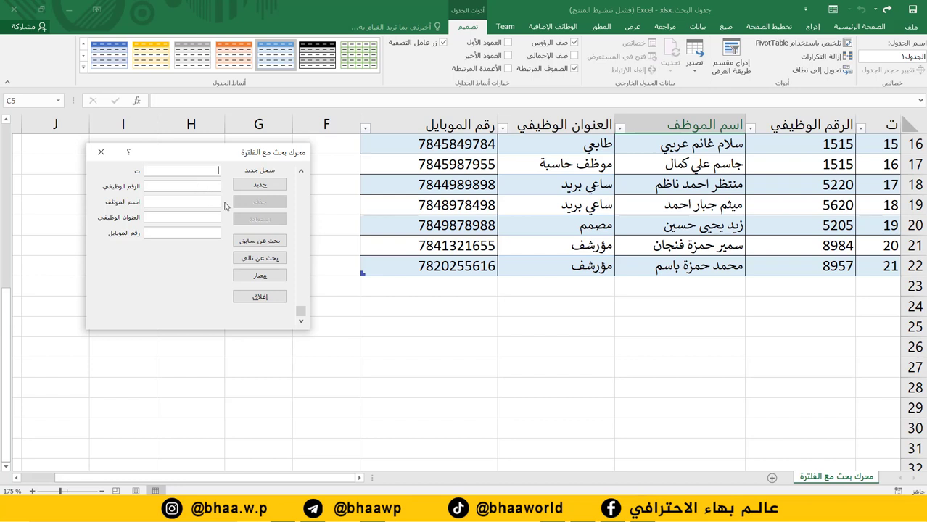